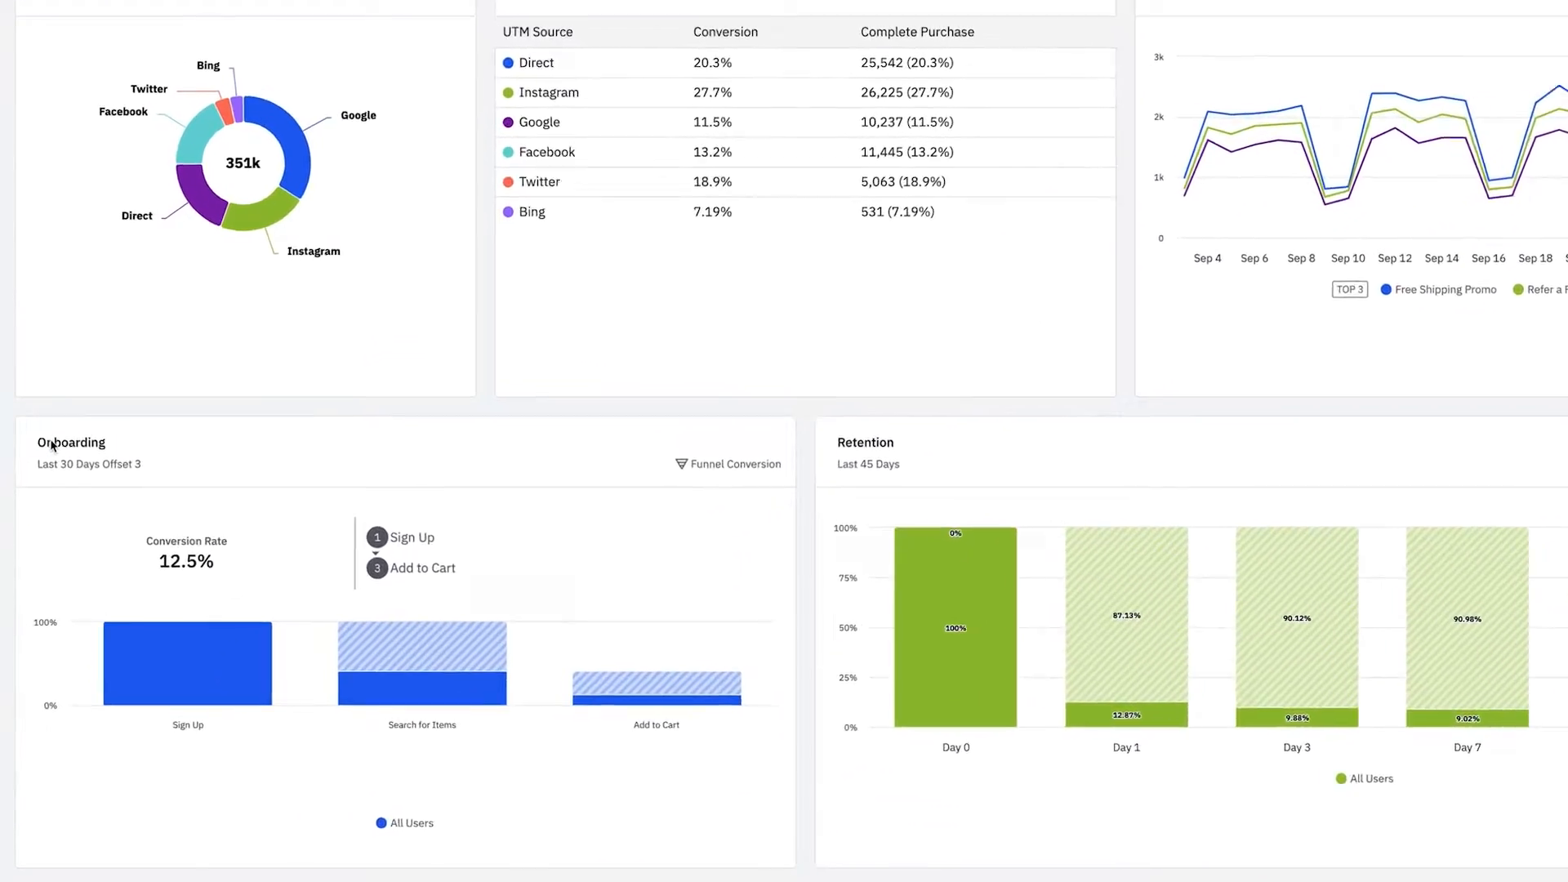
Add Complete Purchase as the fourth step of the Onboarding funnel
left_click(76, 390)
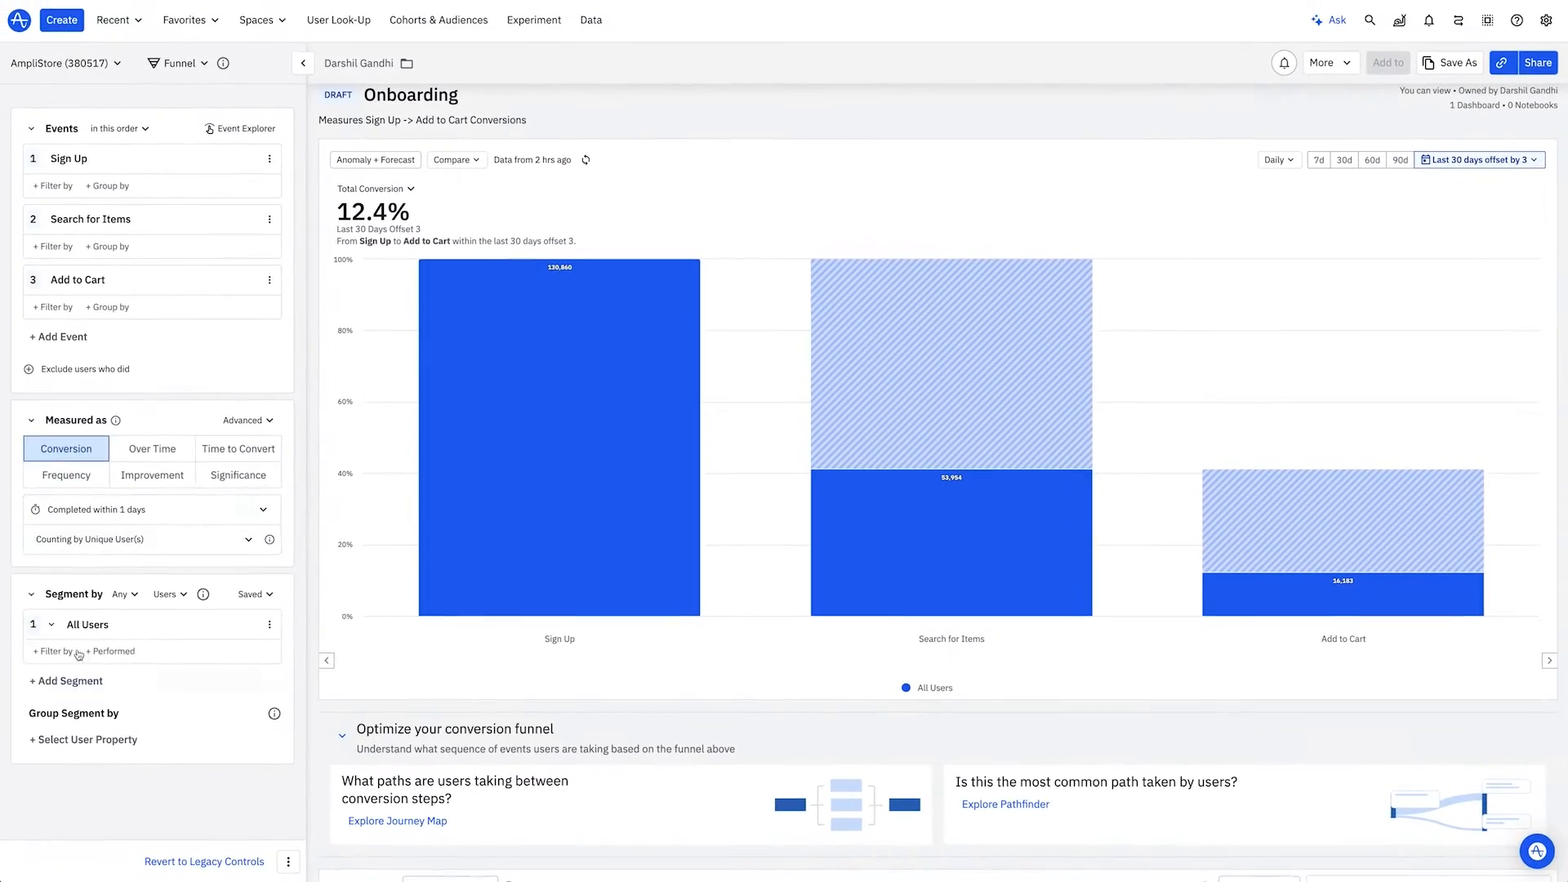
left_click(61, 335)
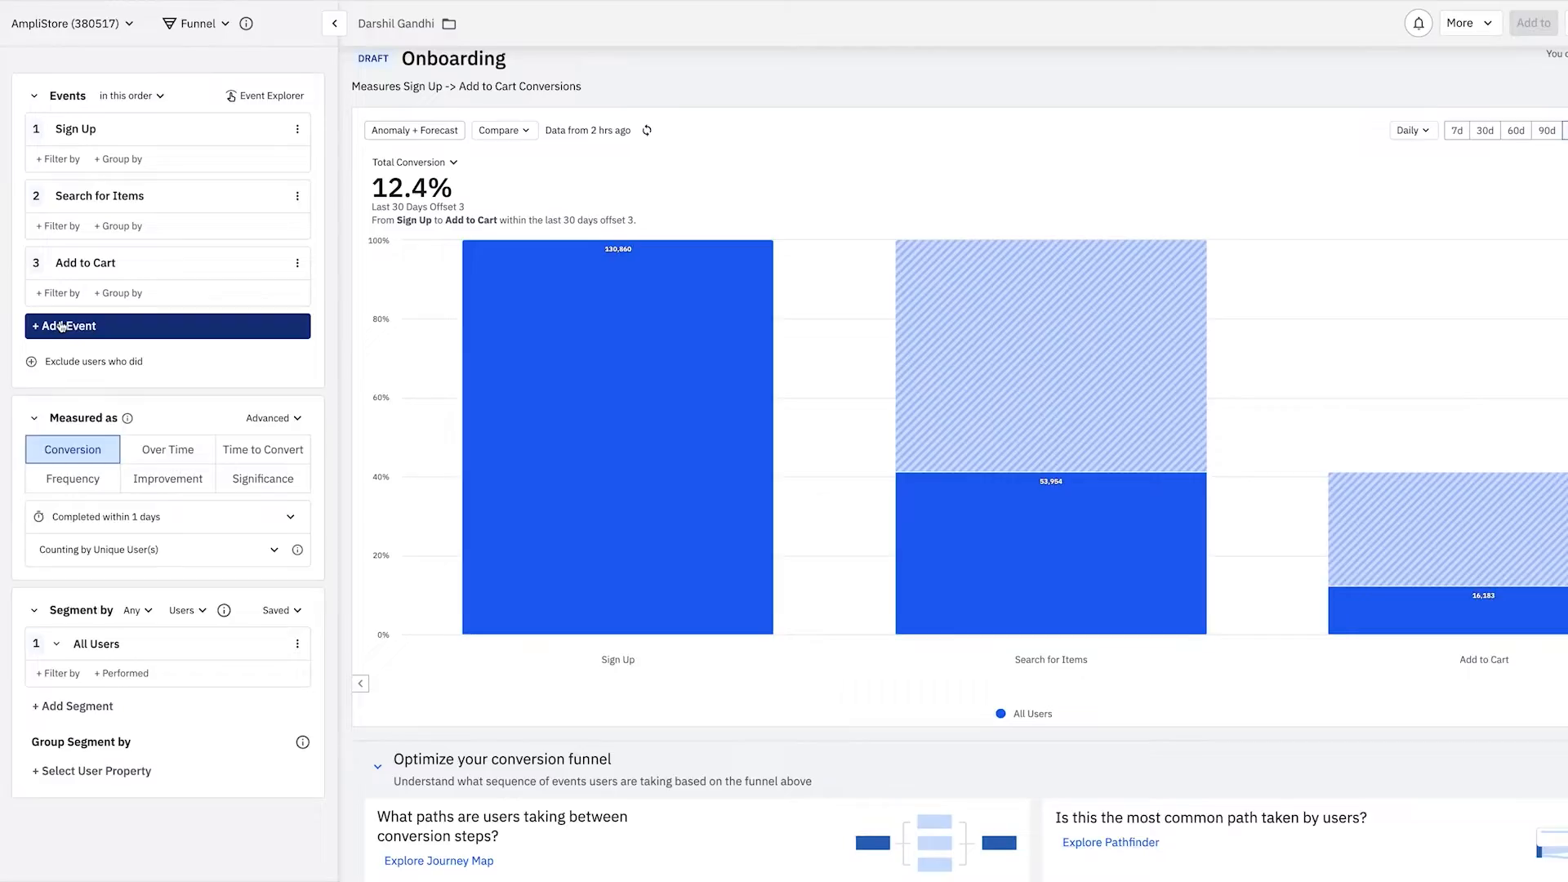
left_click(85, 417)
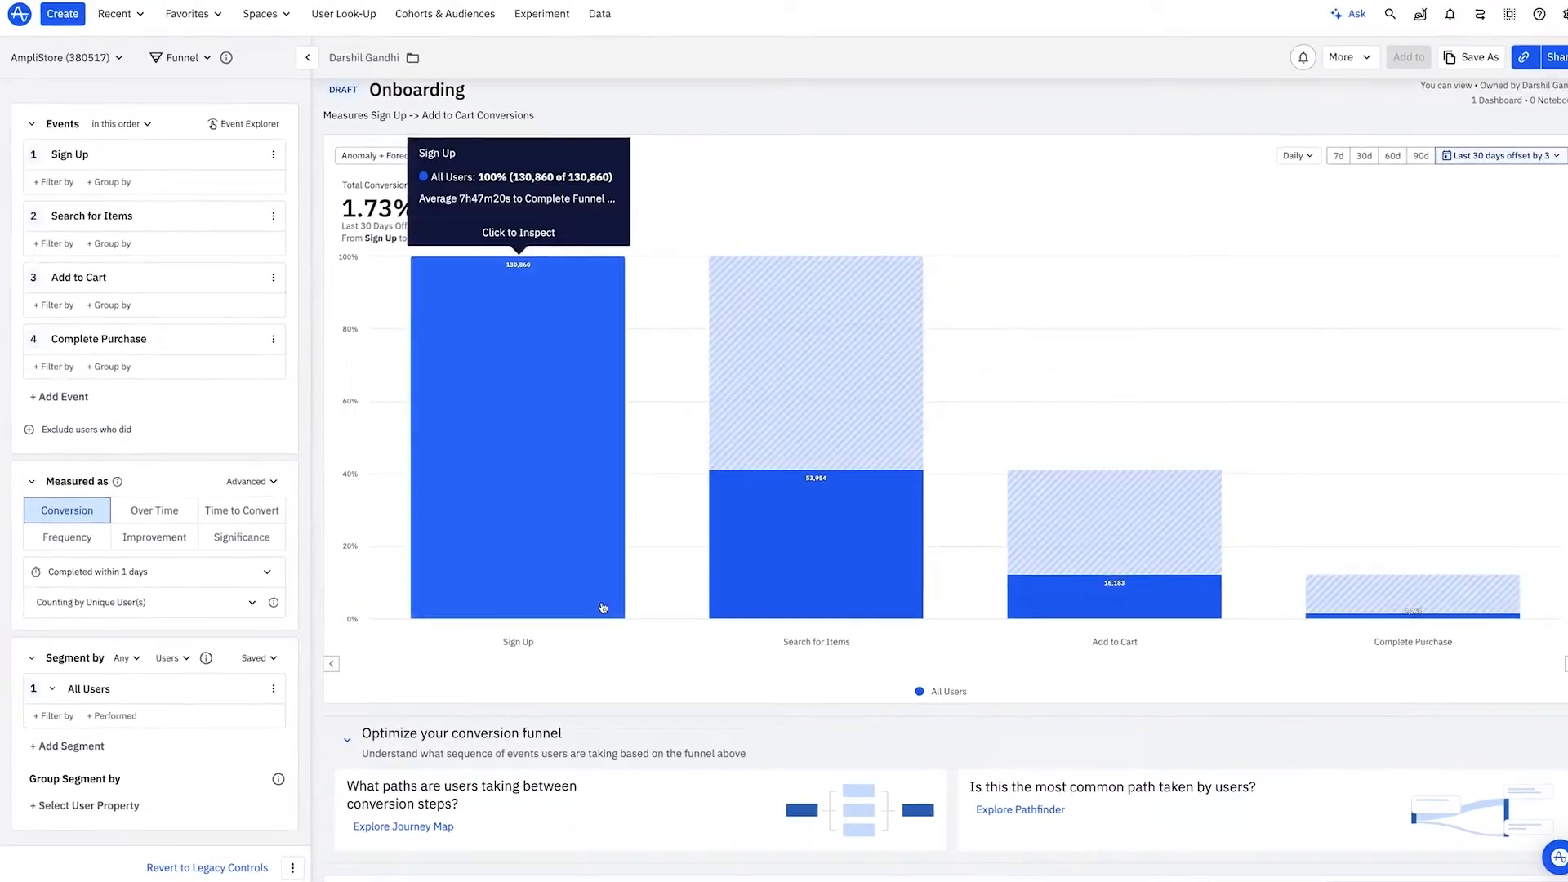
mouse_move(1338, 592)
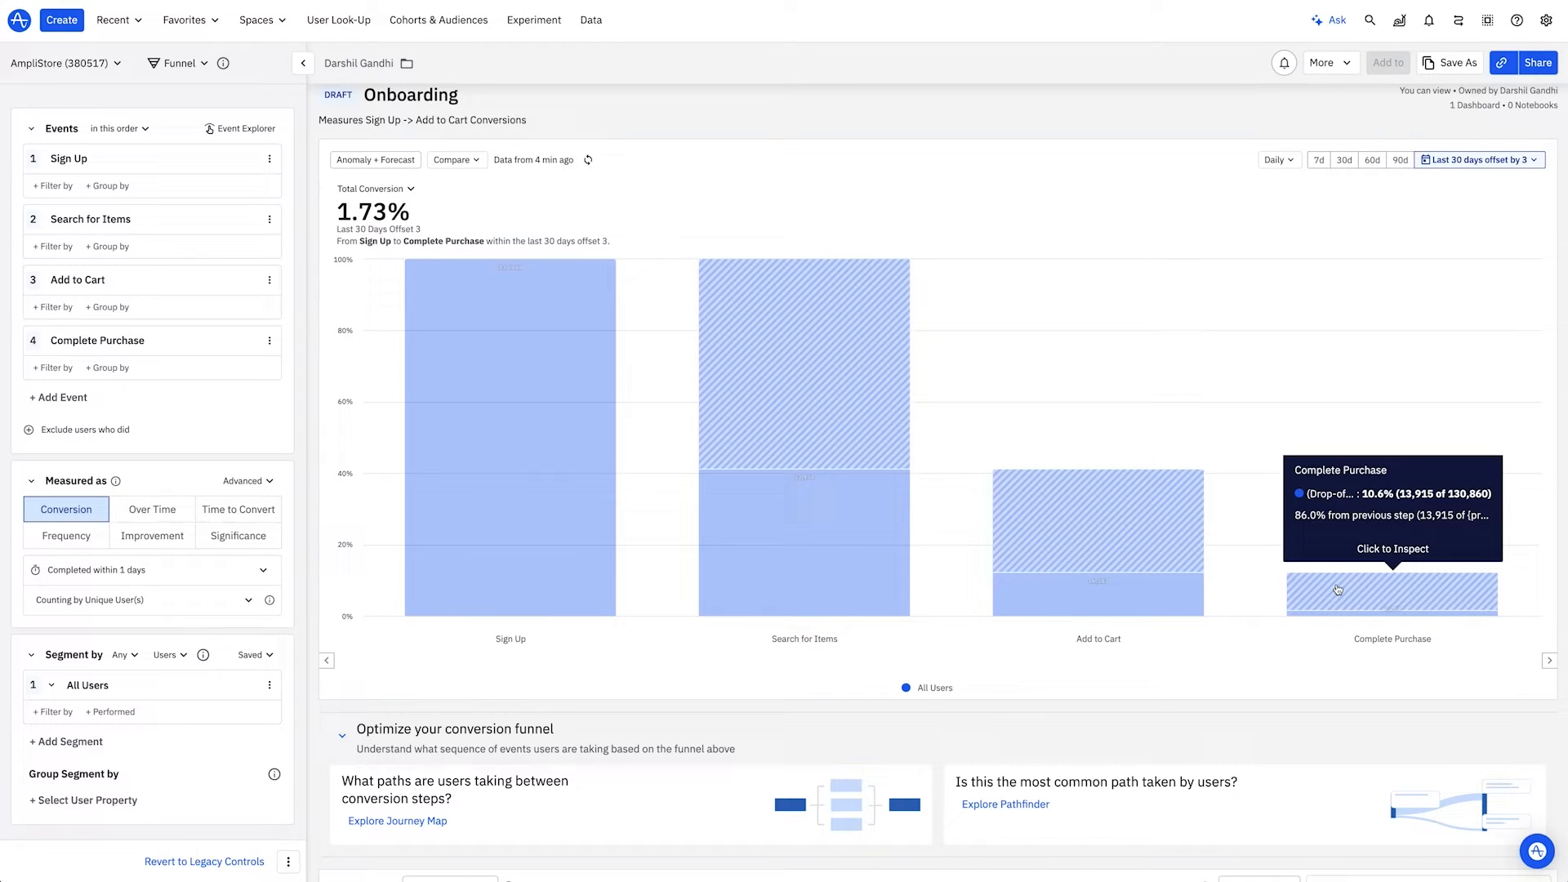
Save the Complete Purchase drop-off users as a cohort named 'Dropped Off Users'
left_click(1338, 591)
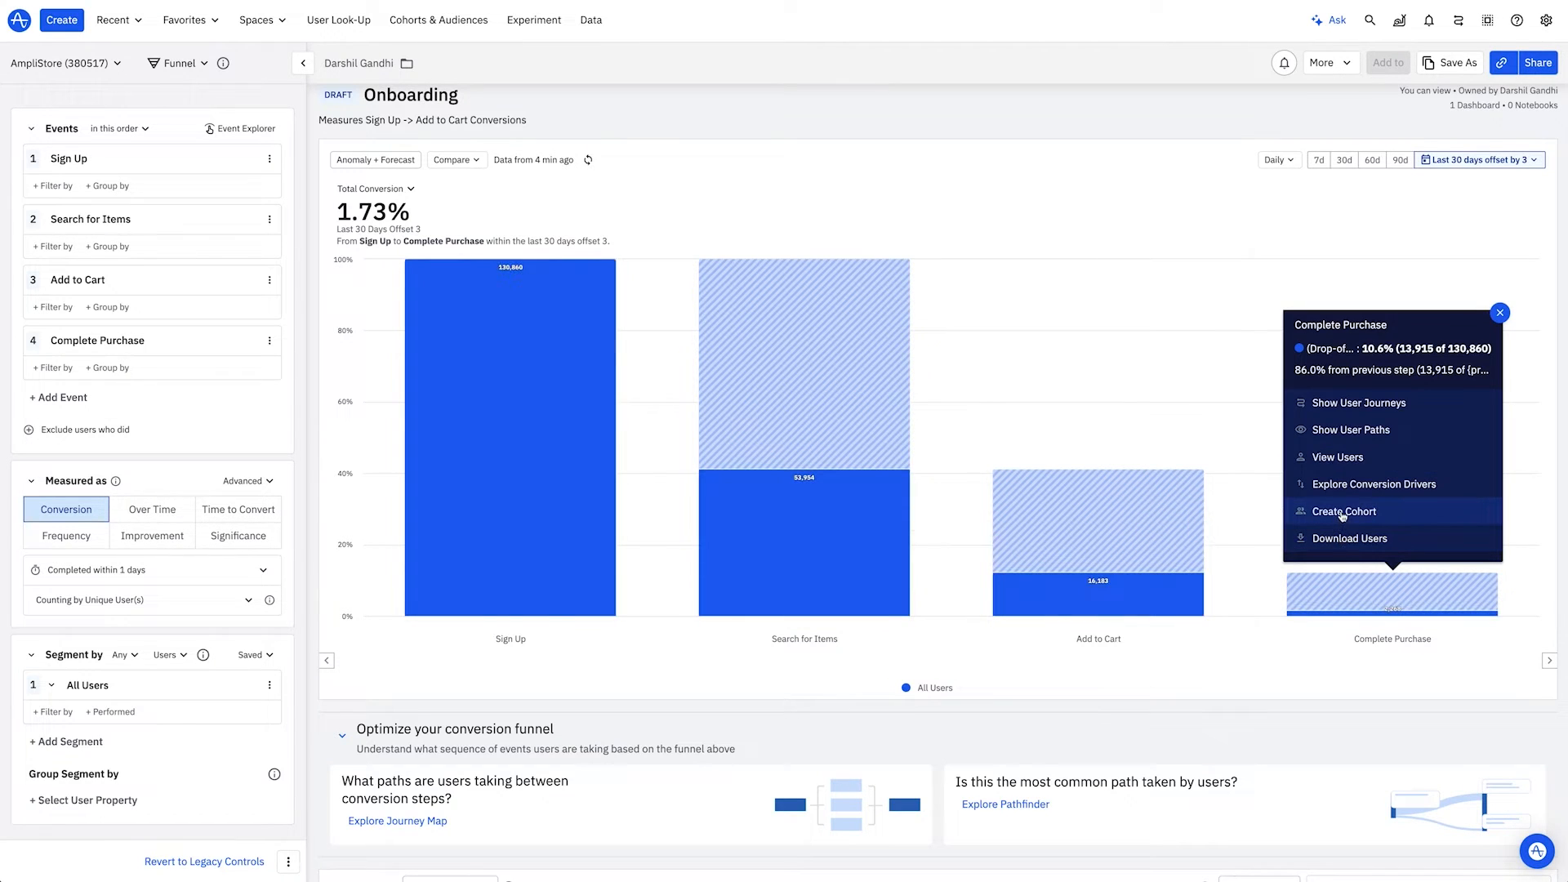
left_click(1343, 517)
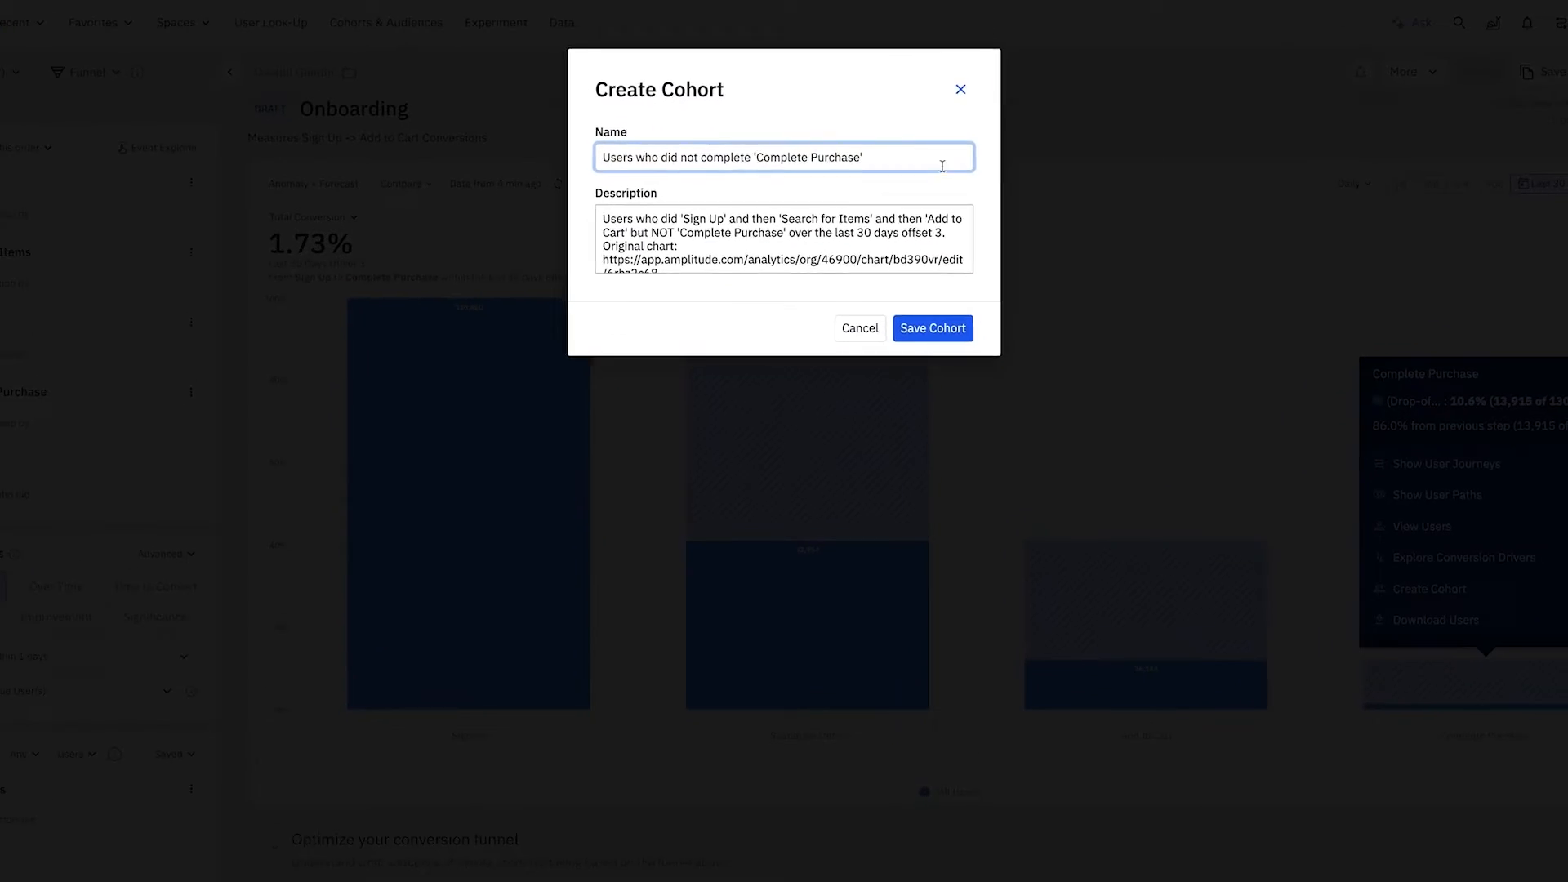
left_click_drag(986, 200, 512, 199)
type("Dropped Off Users")
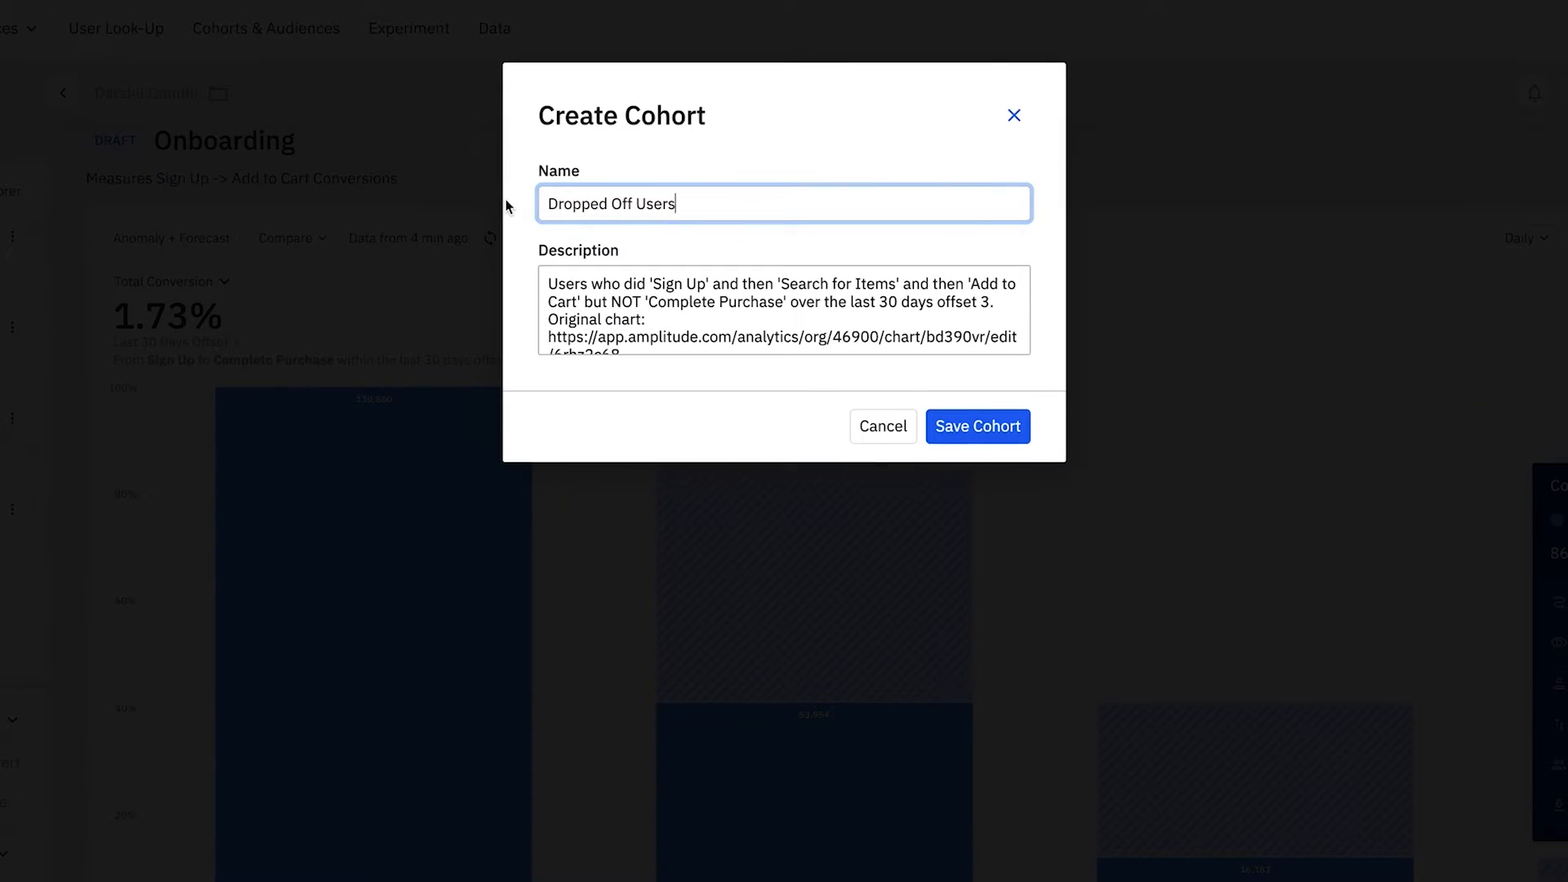
left_click(978, 426)
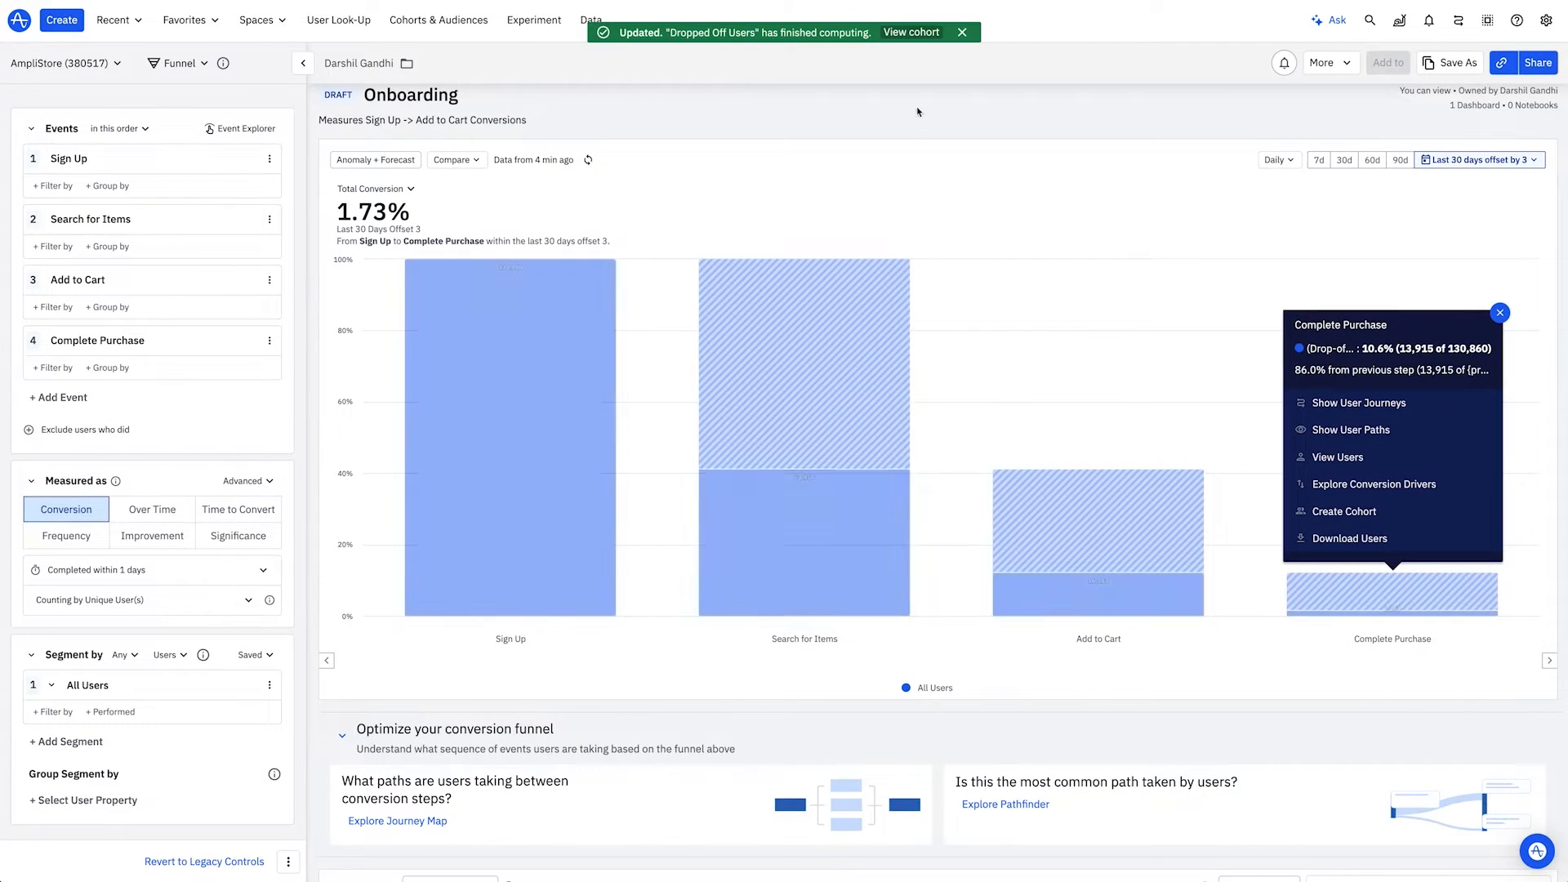
Sync the Dropped Off Users cohort with Facebook as its destination
left_click(911, 32)
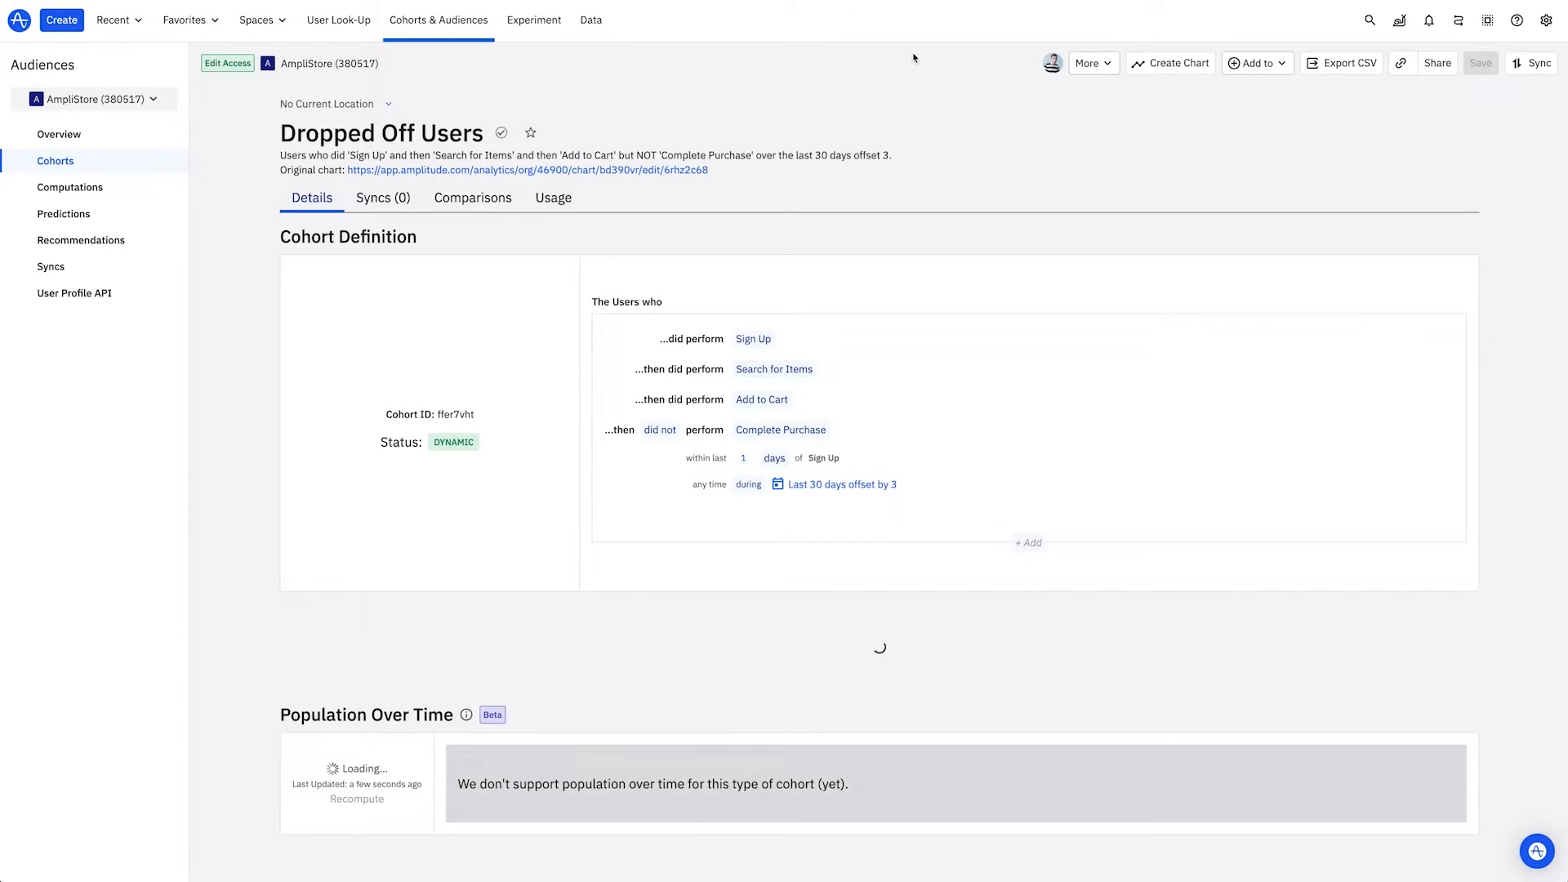
left_click(1537, 68)
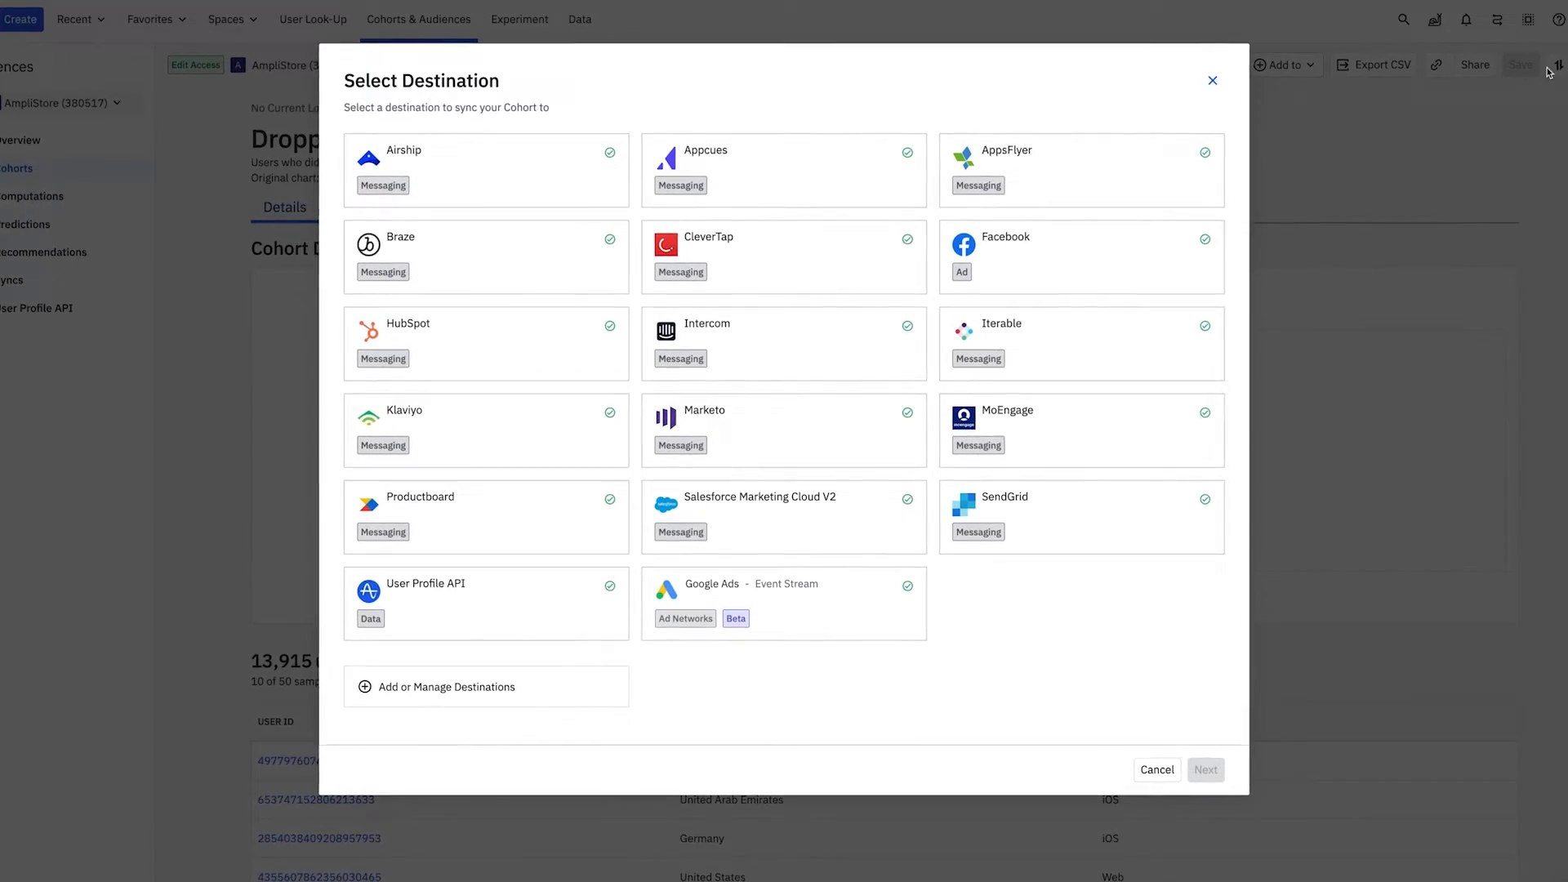
left_click(1112, 258)
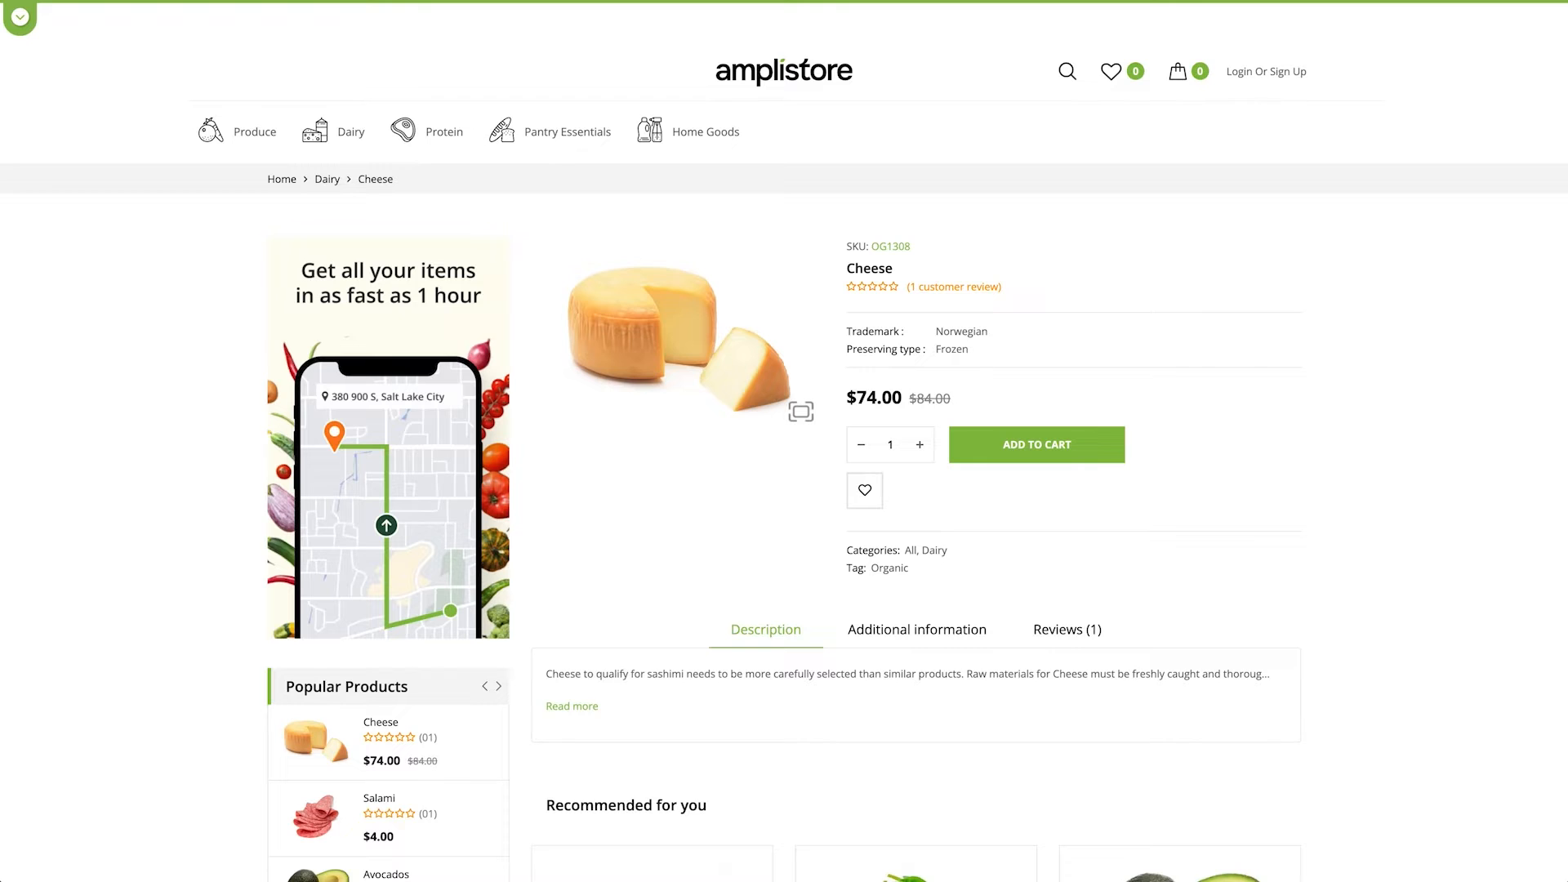
scroll(785, 490, "down", 1)
scroll(784, 491, "down", 2)
scroll(784, 490, "down", 3)
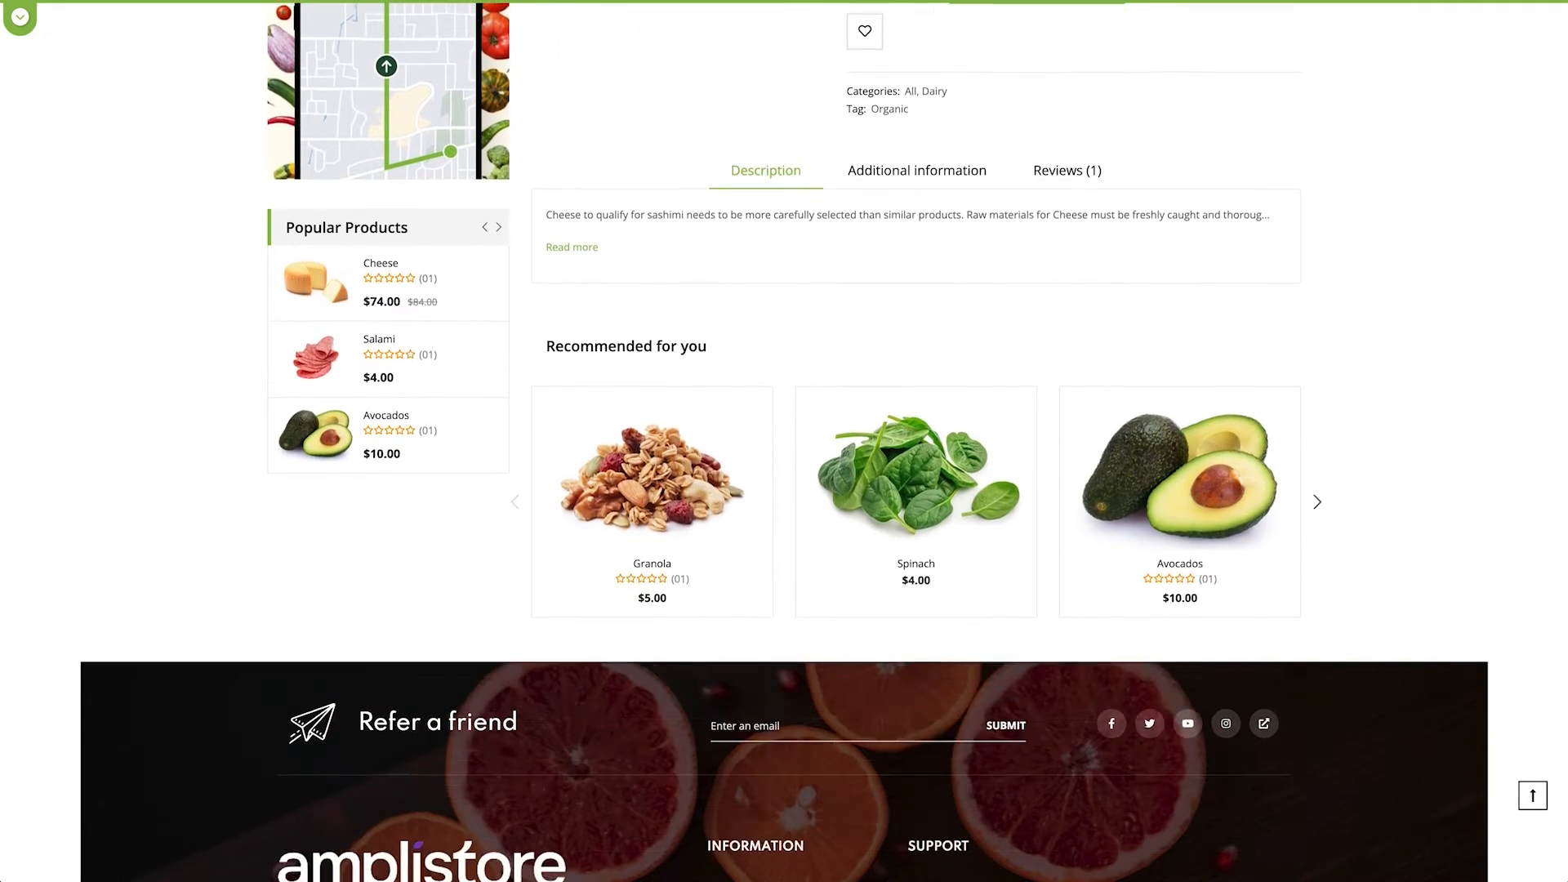
scroll(1542, 235, "down", 1)
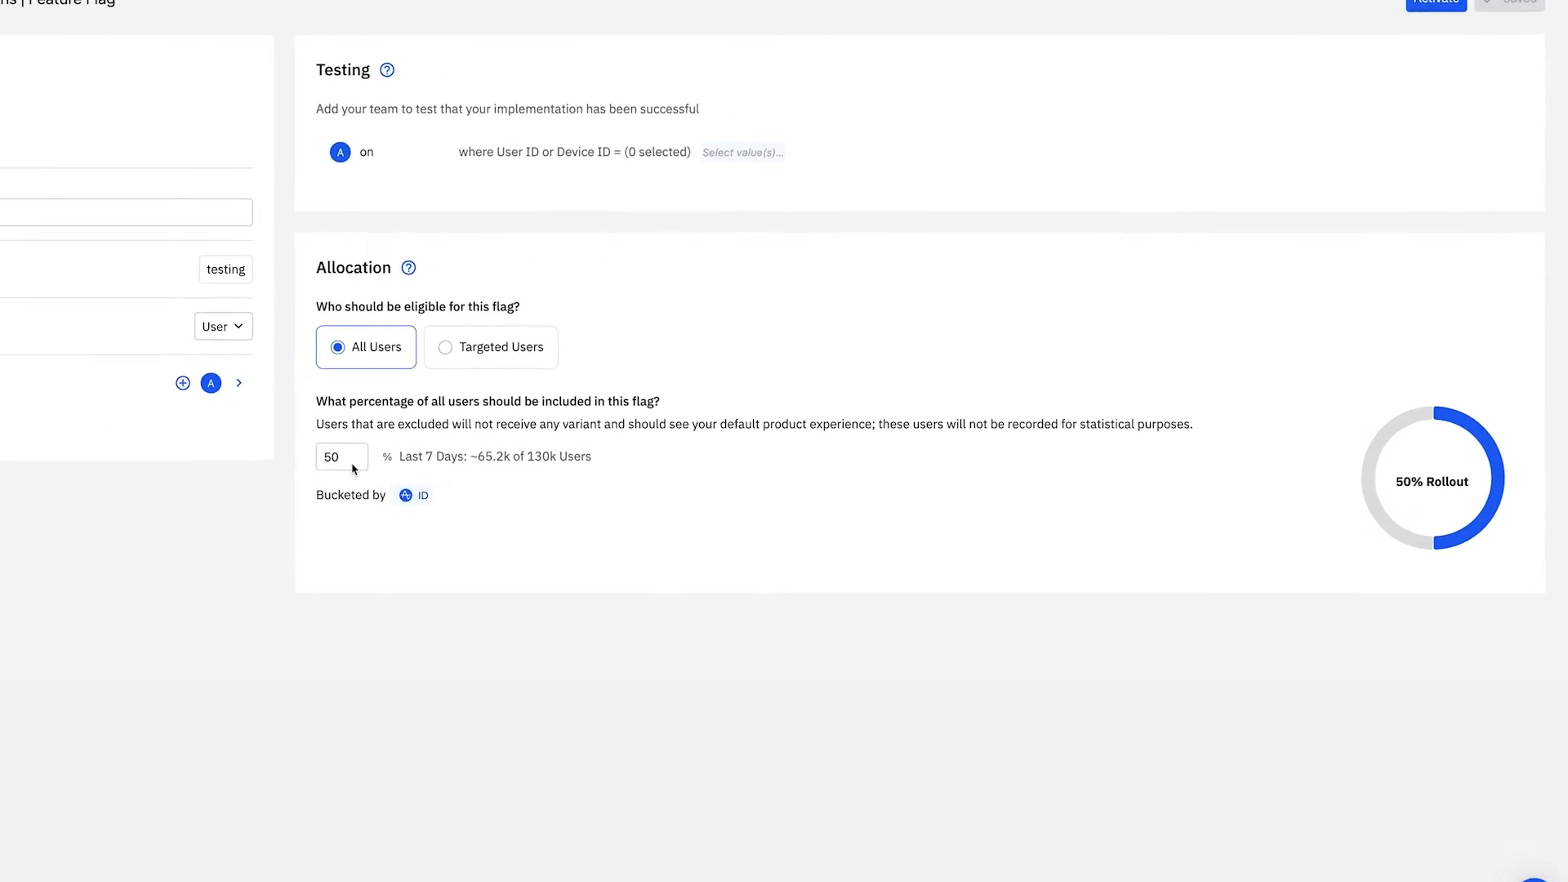
Change the Item Recommendations flag rollout from 50% to 100% of all users
double_click(240, 446)
type("30")
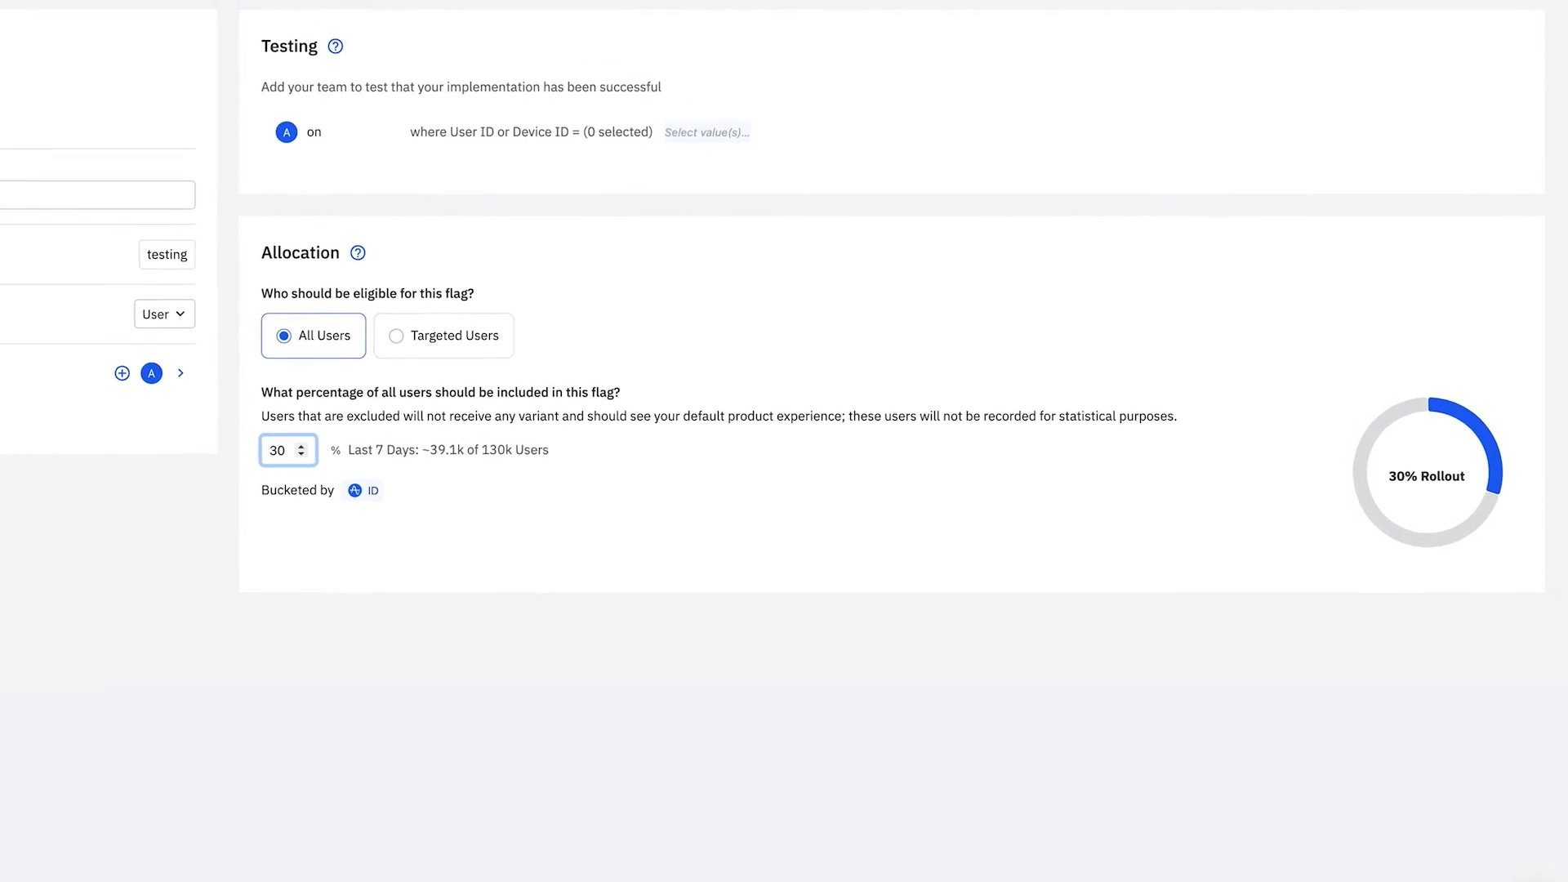
key("BackSpace")
key("BackSpace")
type("100")
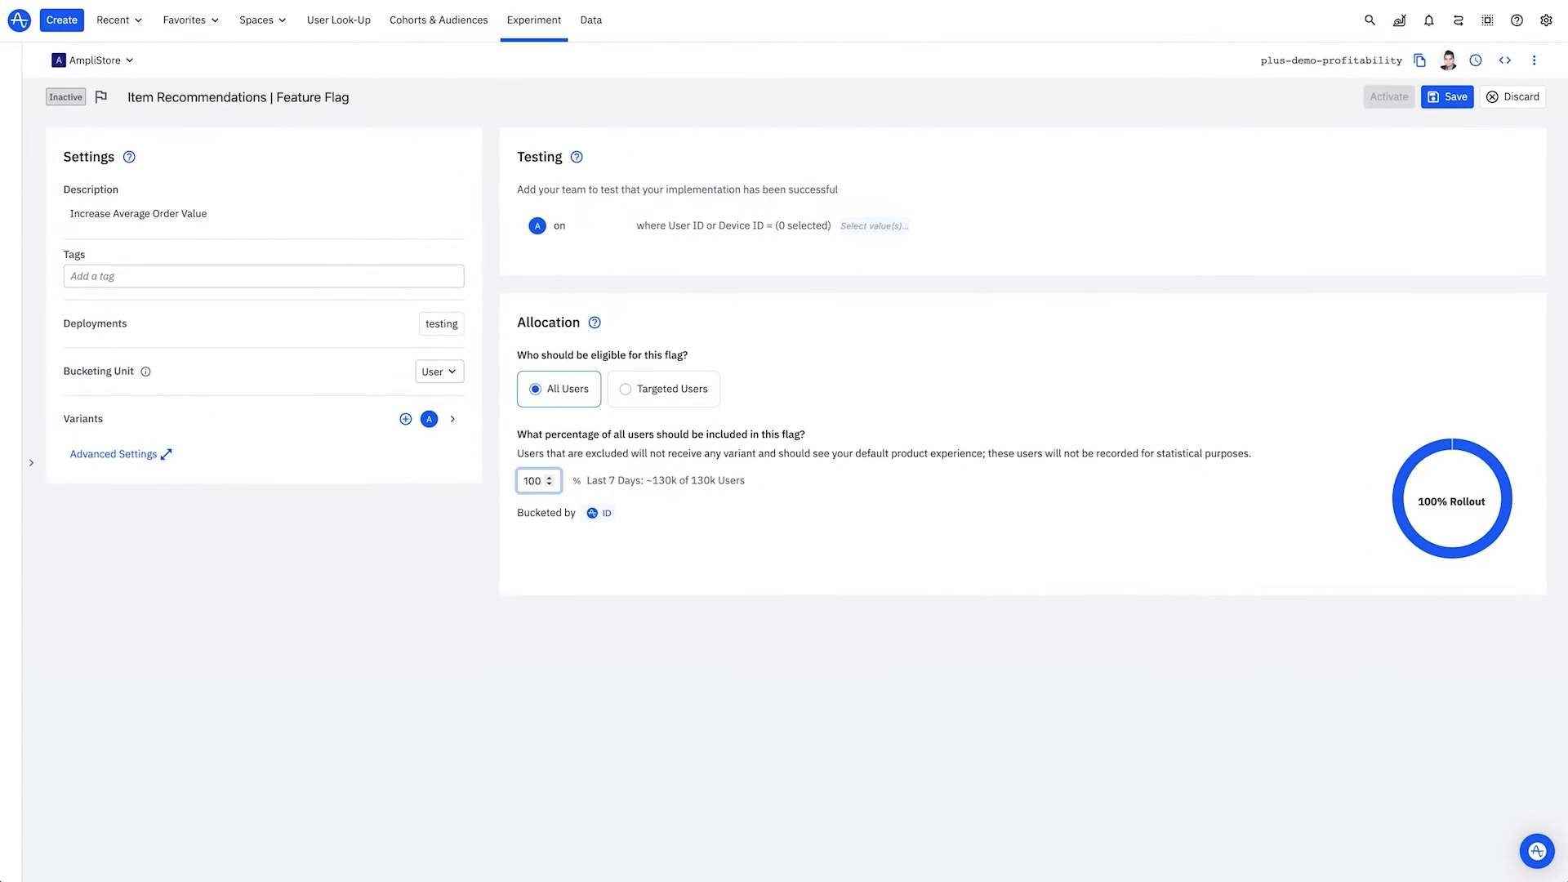